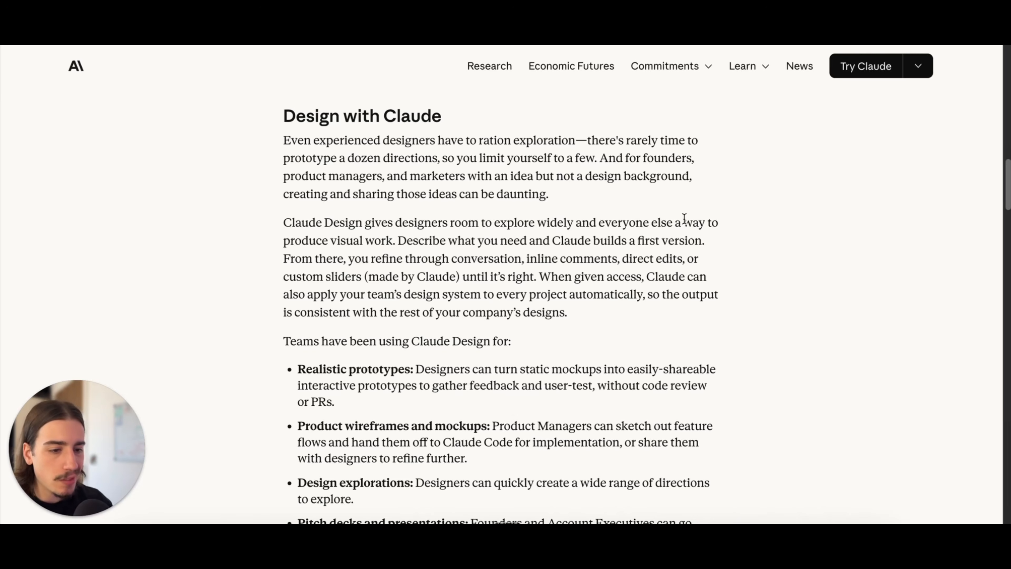
# Read the Claude Design announcement's section on what teams use it for, down to How it works.
pyautogui.scroll(-3, 661, 231)
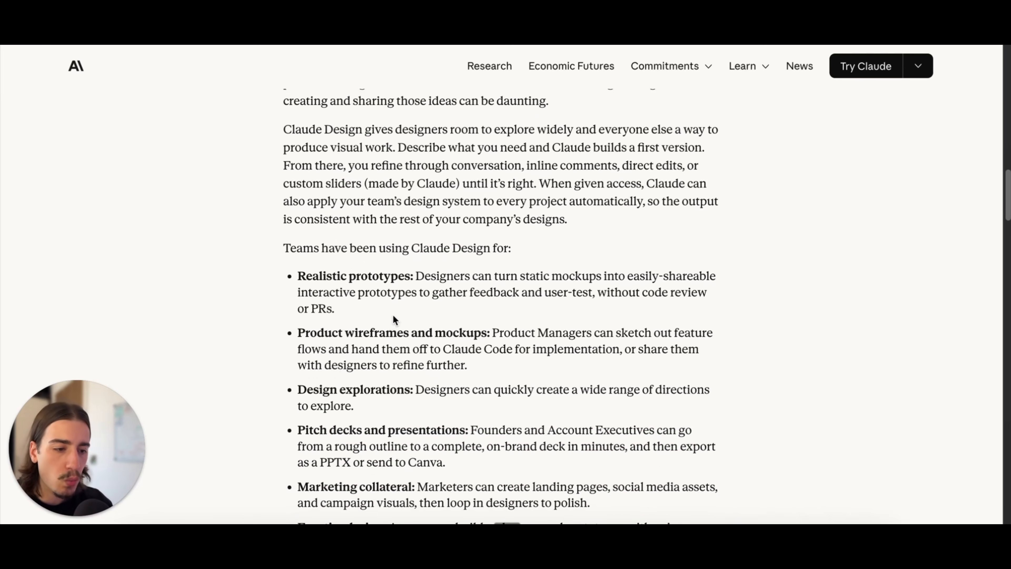
pyautogui.scroll(-2, 414, 348)
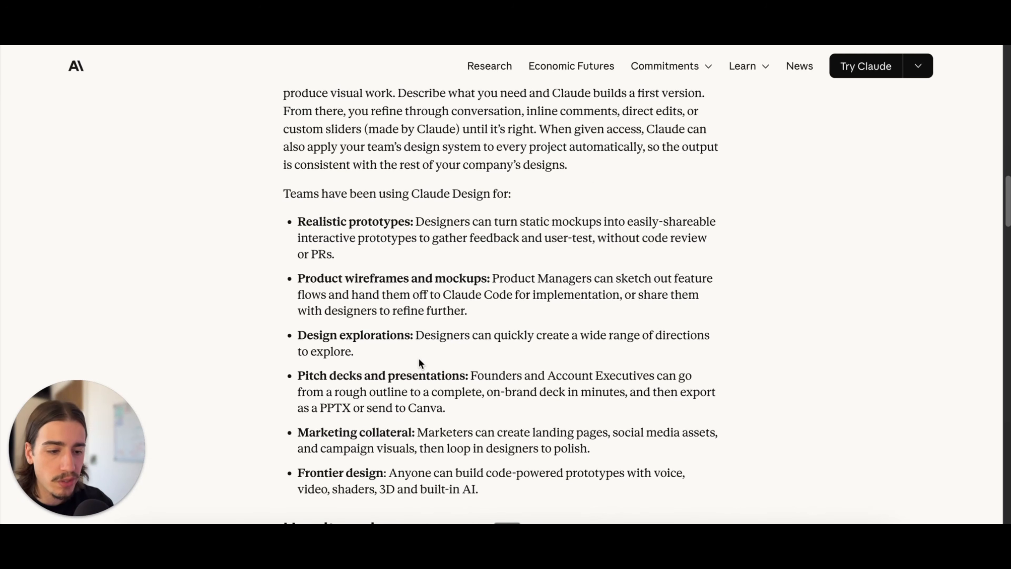
pyautogui.scroll(-2, 418, 362)
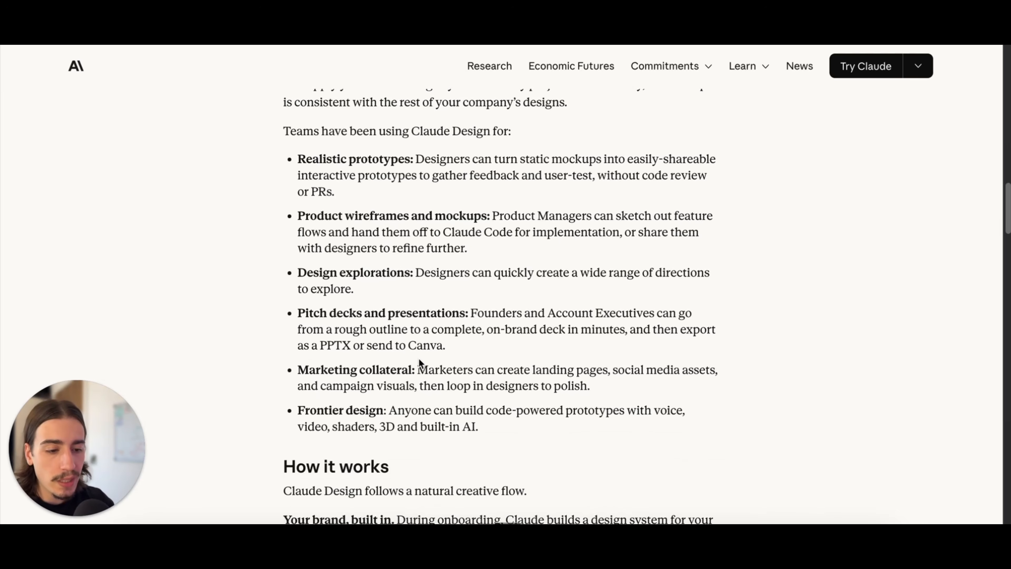
pyautogui.scroll(-3, 419, 358)
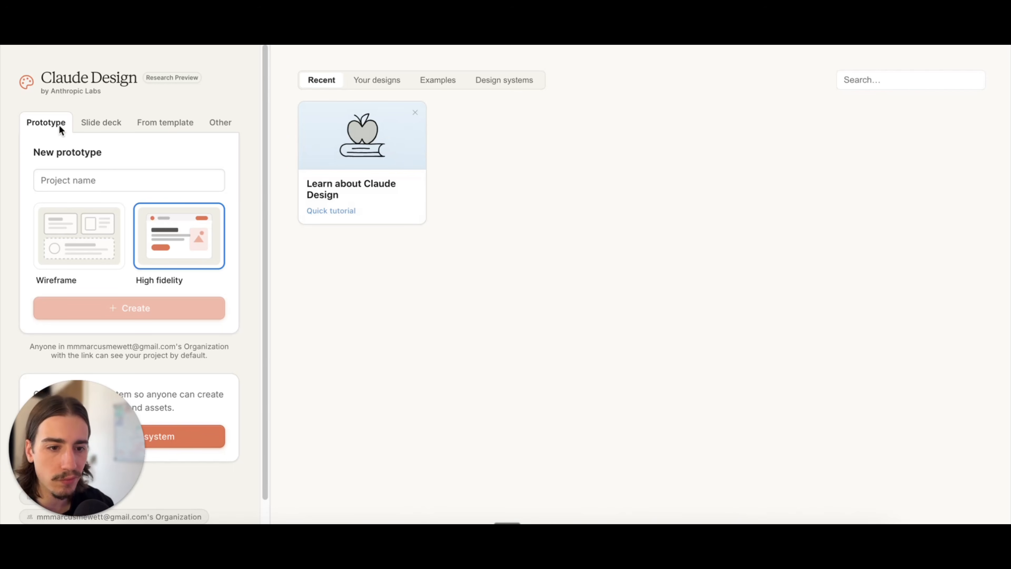
# Switch to Claude Design and look through the Prototype, Slide deck, From template and Other project types.
pyautogui.click(84, 235)
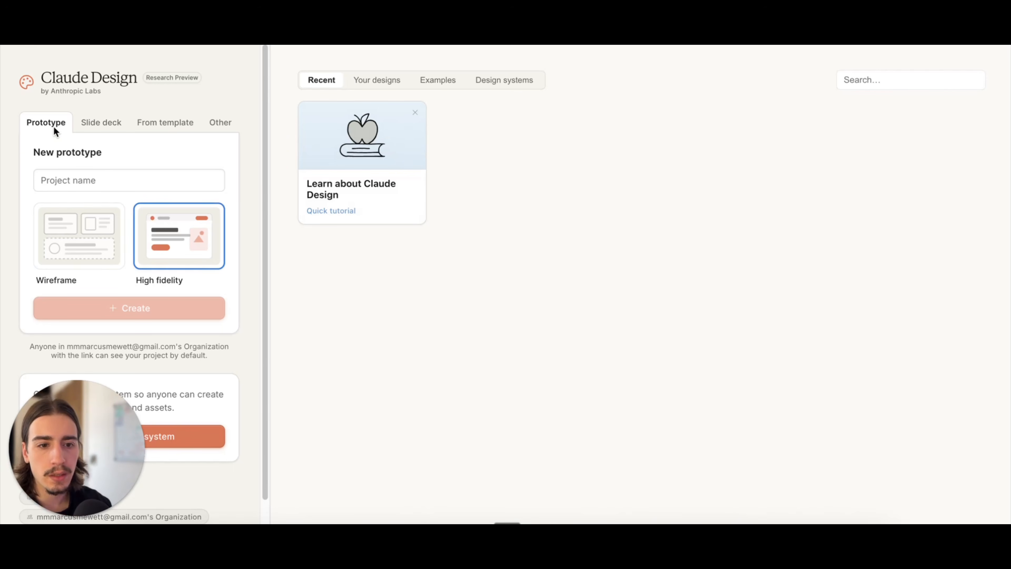
pyautogui.click(95, 123)
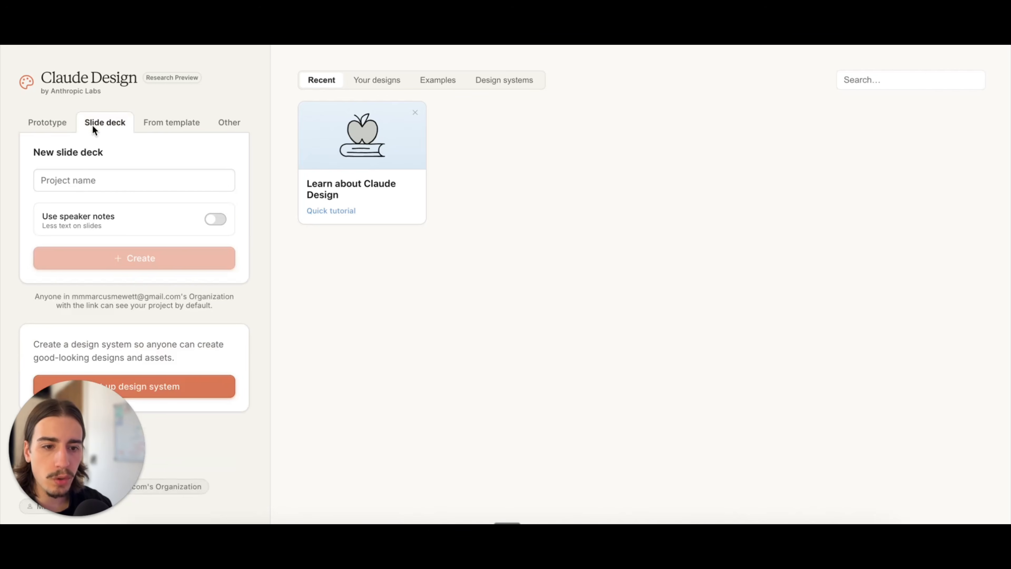
pyautogui.click(165, 124)
pyautogui.click(230, 124)
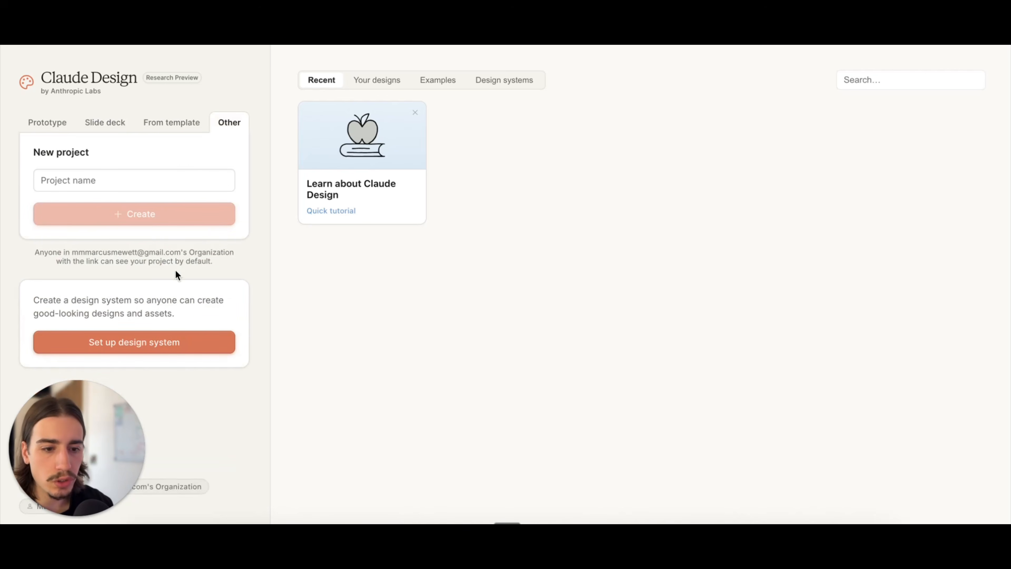
# Examine the design system setup form's company, code, .fig, asset and notes fields, and return to the project overview.
pyautogui.click(145, 351)
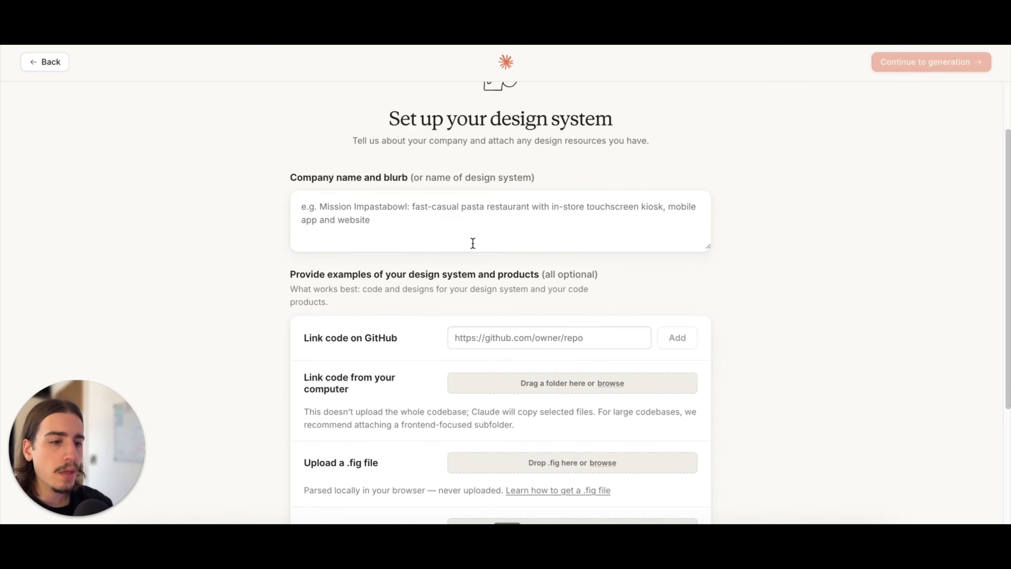
pyautogui.scroll(-2, 473, 257)
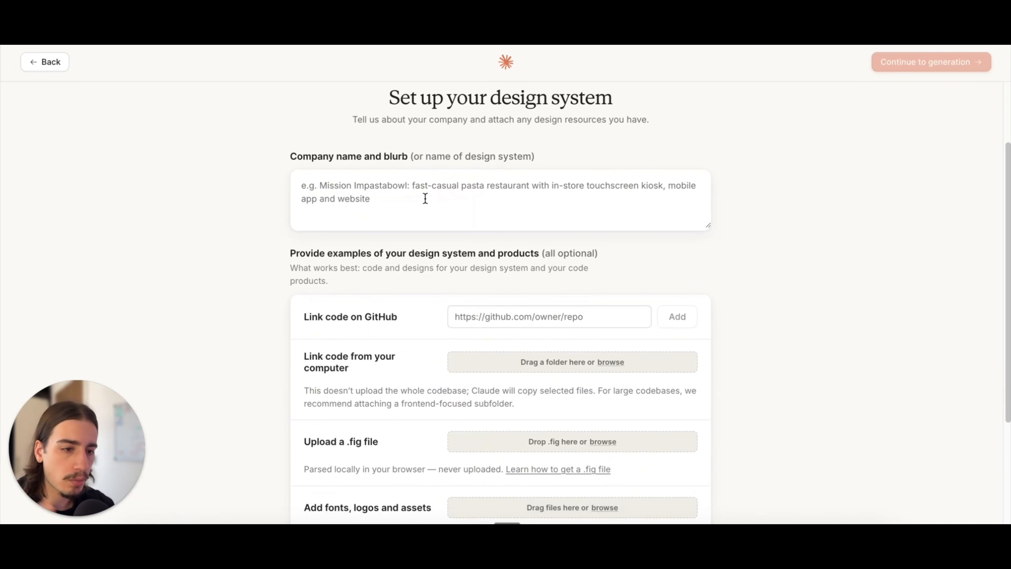
pyautogui.scroll(-2, 334, 169)
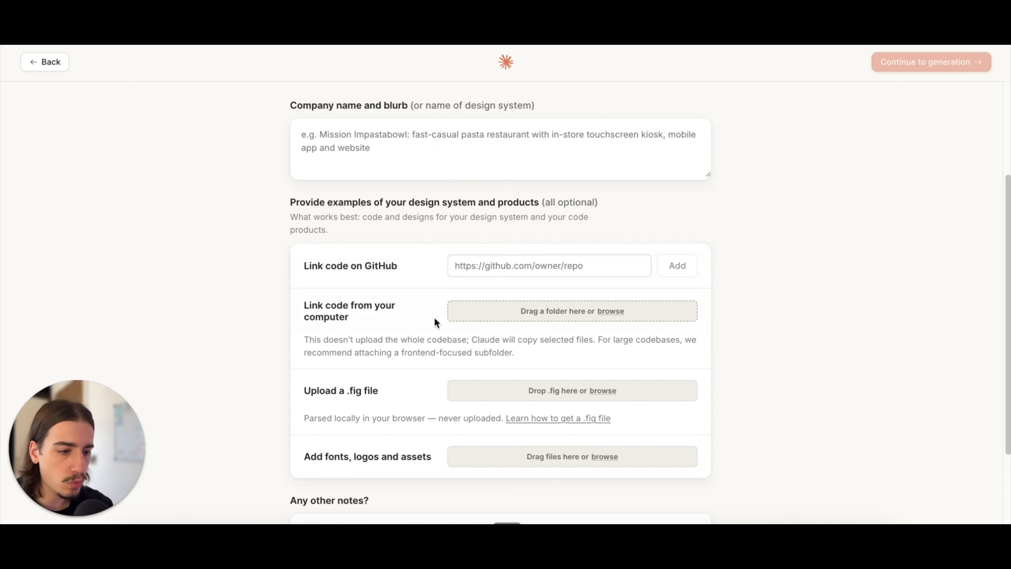
pyautogui.scroll(-1, 394, 371)
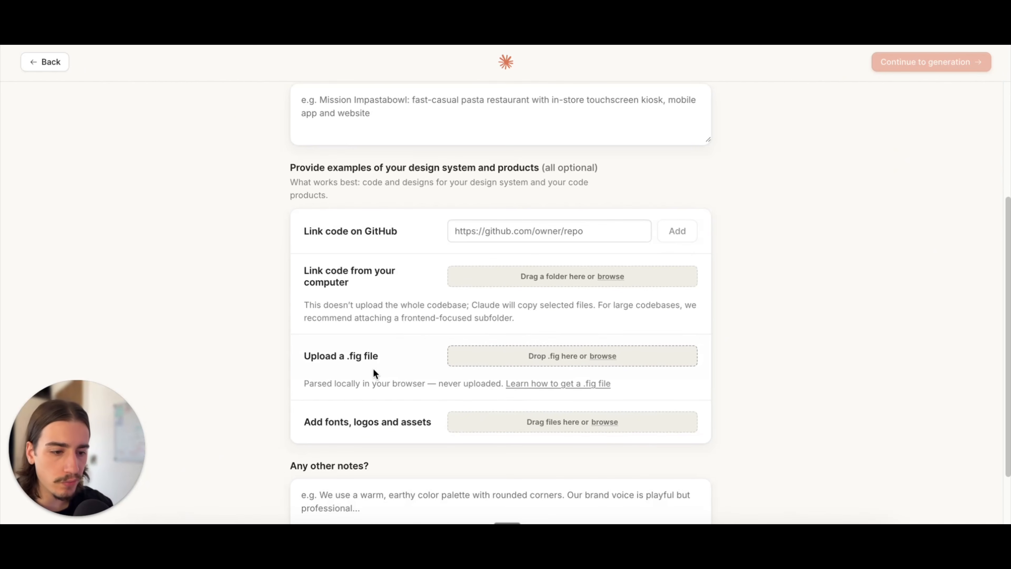
pyautogui.scroll(-3, 373, 368)
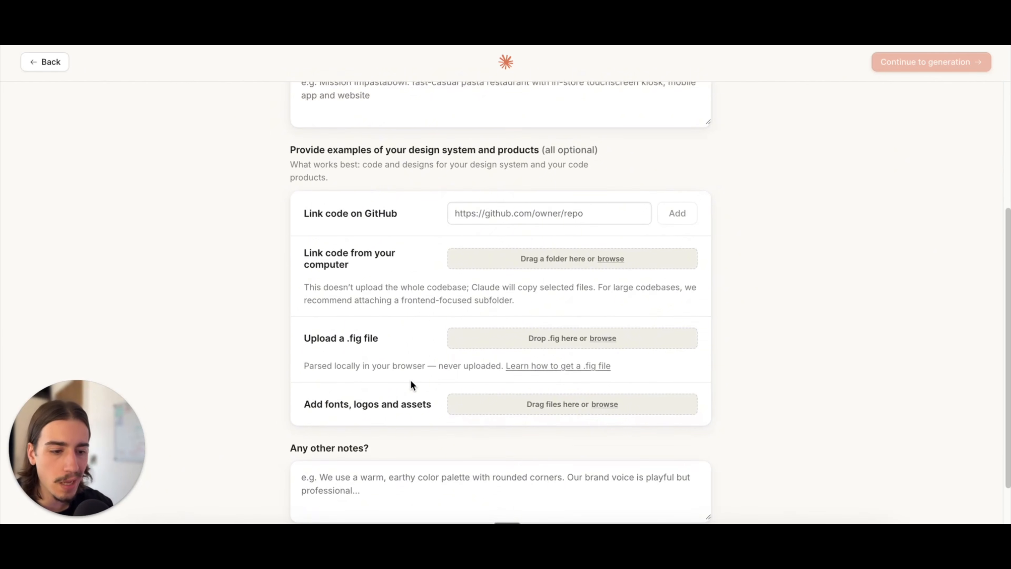
pyautogui.scroll(-2, 387, 418)
pyautogui.scroll(2, 398, 390)
pyautogui.scroll(3, 409, 371)
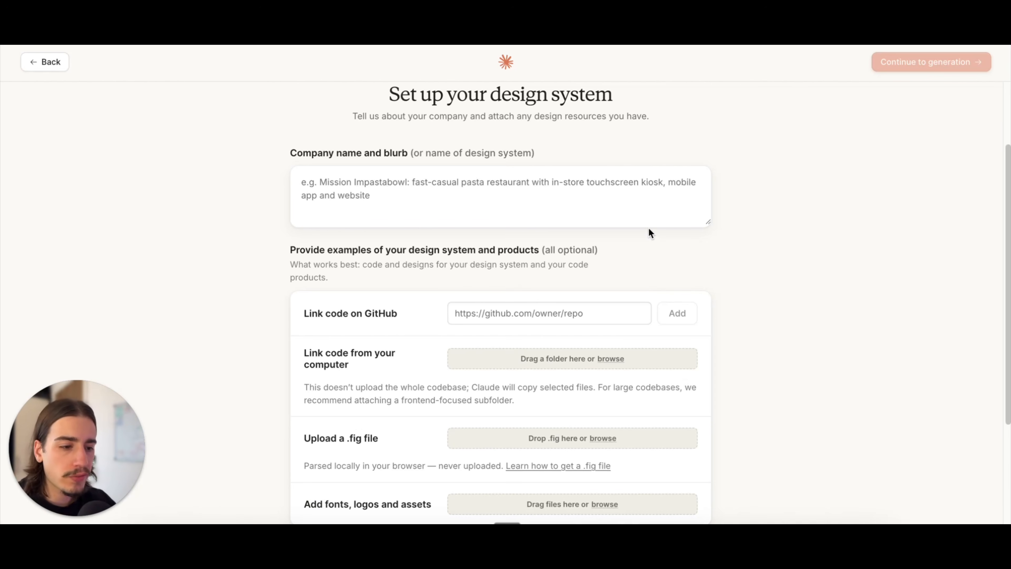
pyautogui.scroll(-1, 489, 324)
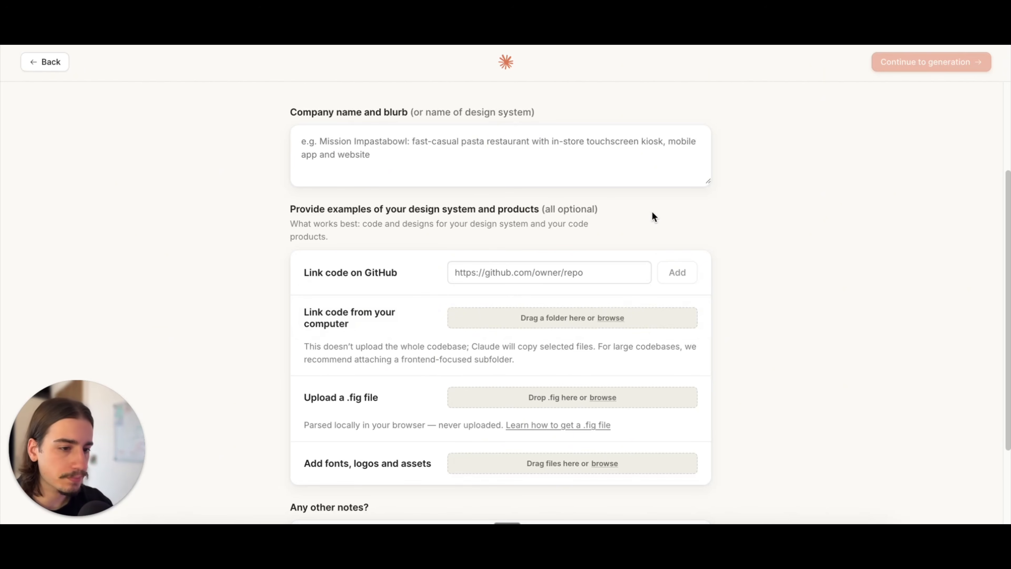
pyautogui.click(59, 62)
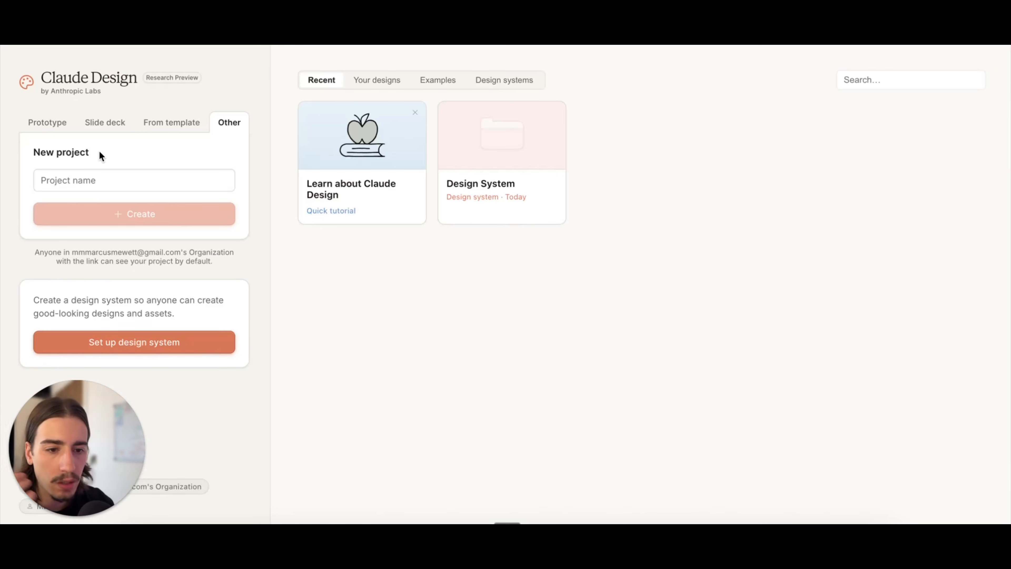
# Create a new High fidelity prototype project, entering the owner's first name plus "Demo" as its name.
pyautogui.click(65, 126)
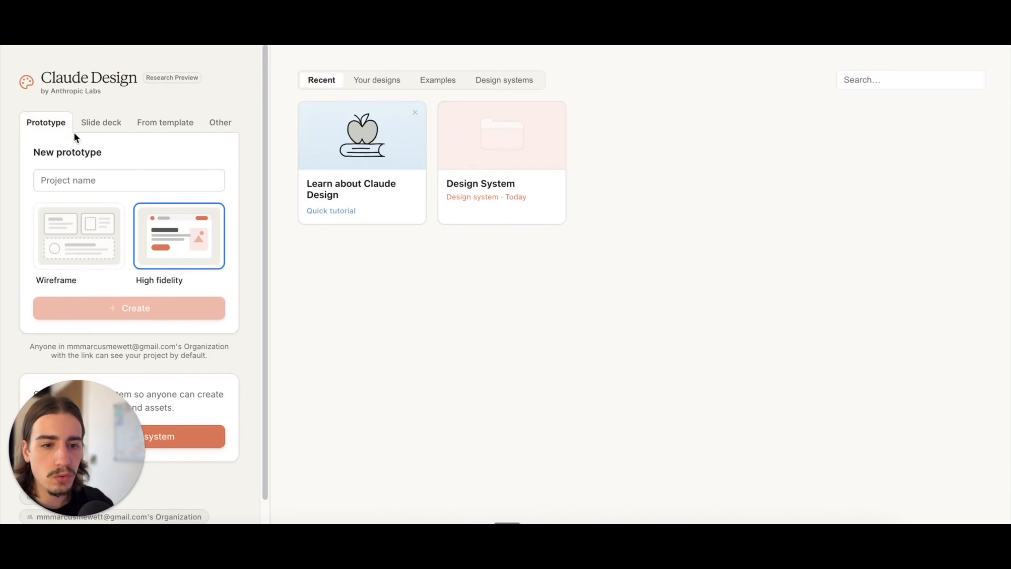
pyautogui.click(94, 242)
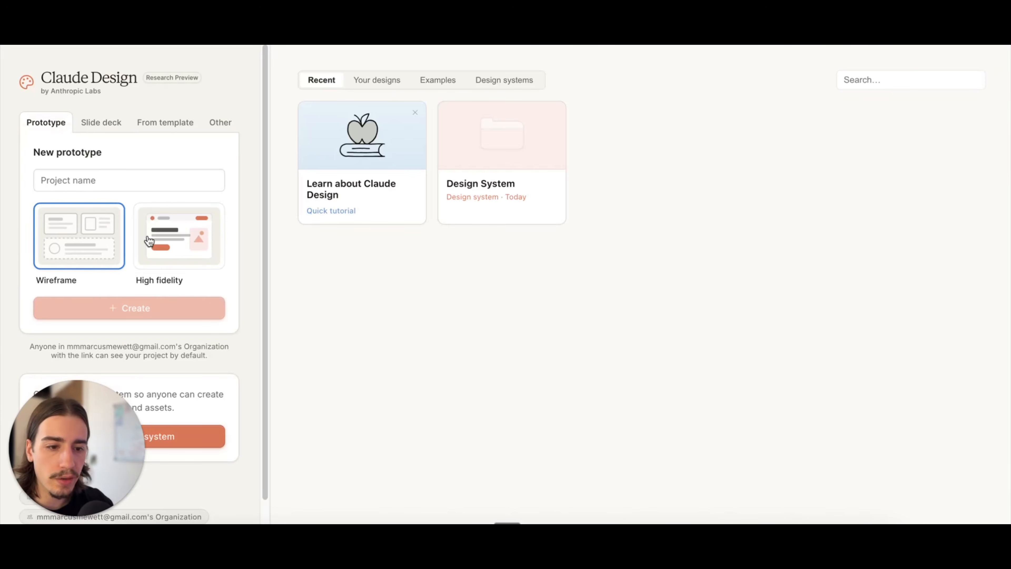
pyautogui.click(161, 239)
pyautogui.write('Marcus Demo')
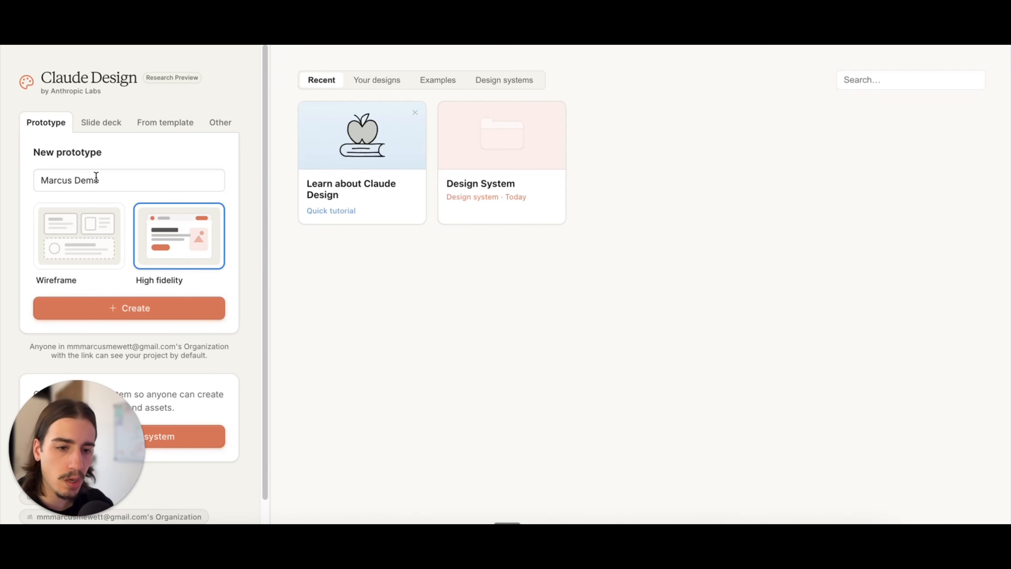
pyautogui.click(177, 308)
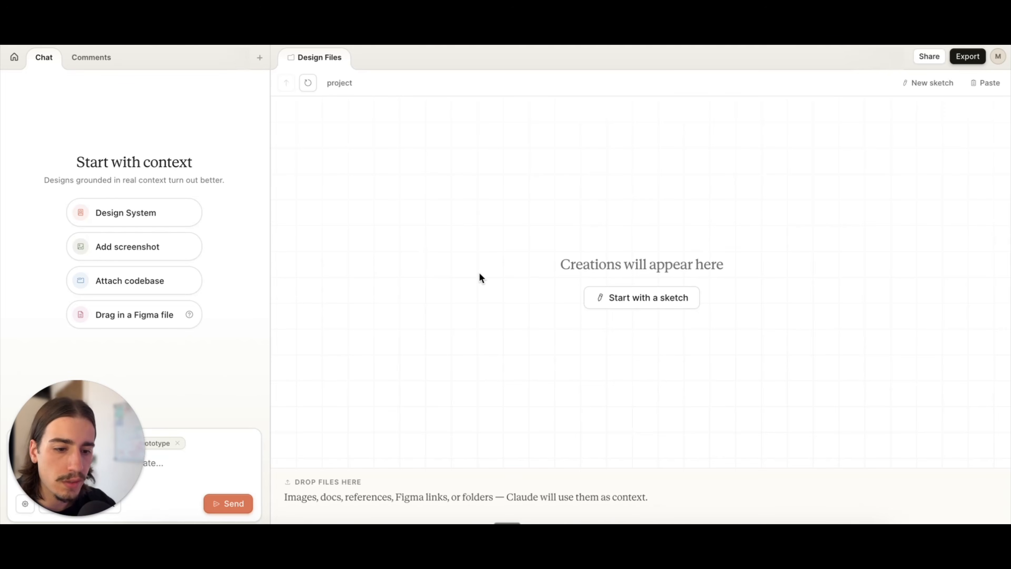
# Send the prompt "Create an interactive animated counter widget for an AI automation website. Dark theme, minimal, techy.".
pyautogui.click(201, 462)
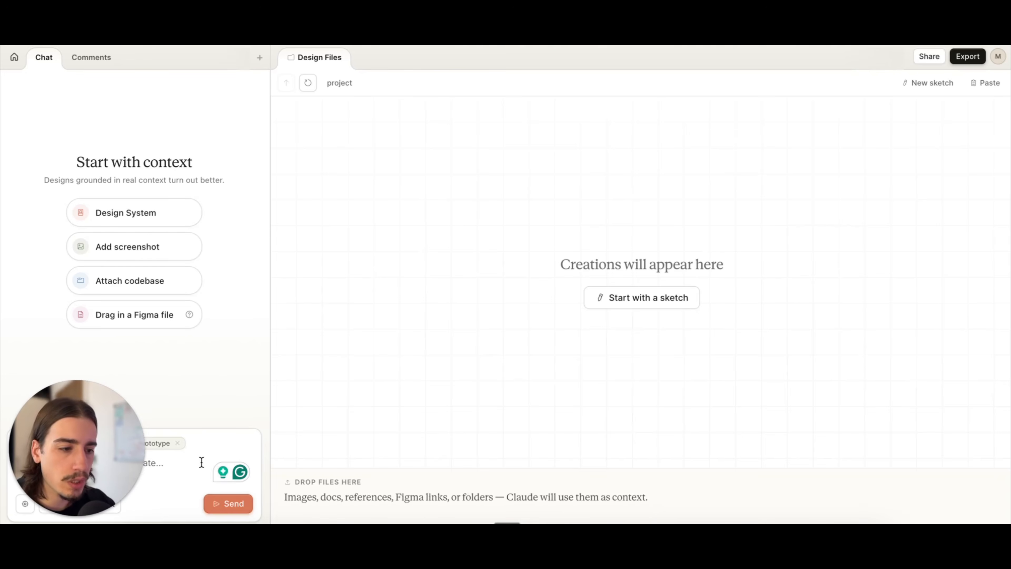
pyautogui.press('super+v')
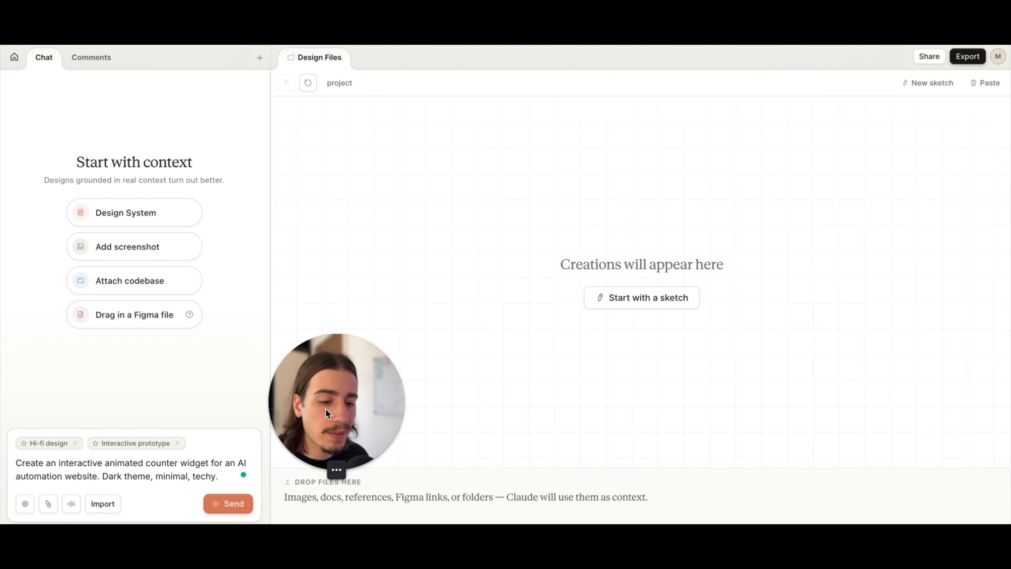
pyautogui.moveTo(325, 408); pyautogui.dragTo(6, 461)
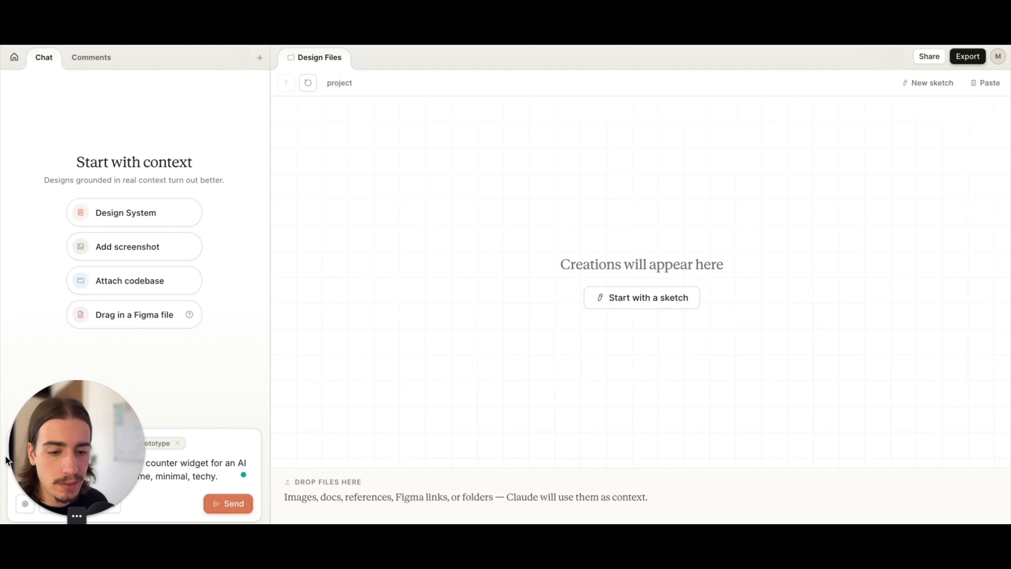
pyautogui.click(238, 504)
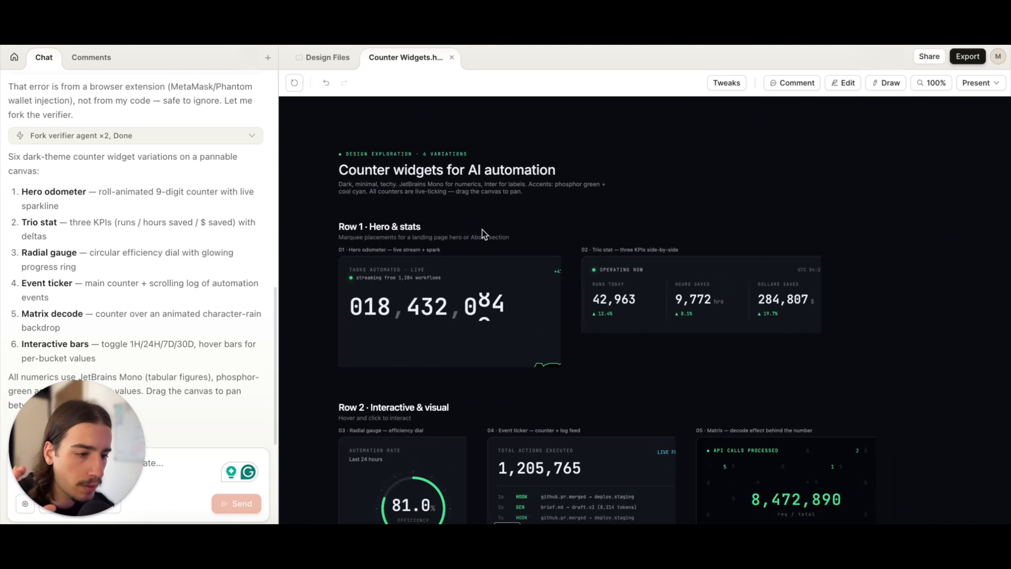
# Examine the generated counter widgets on the canvas and view the project's export options.
pyautogui.scroll(-3, 482, 229)
pyautogui.scroll(-2, 481, 229)
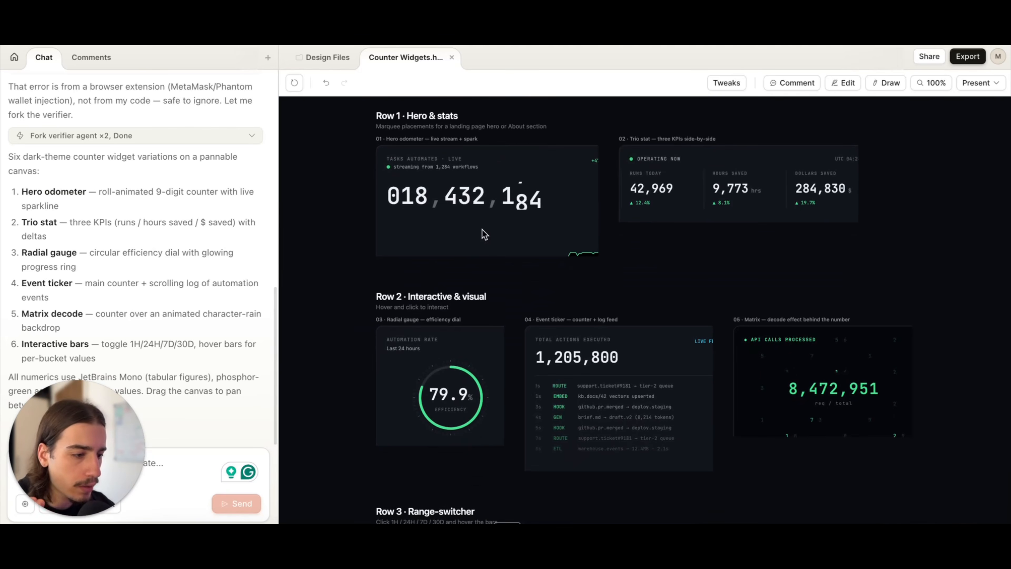
pyautogui.scroll(-3, 482, 229)
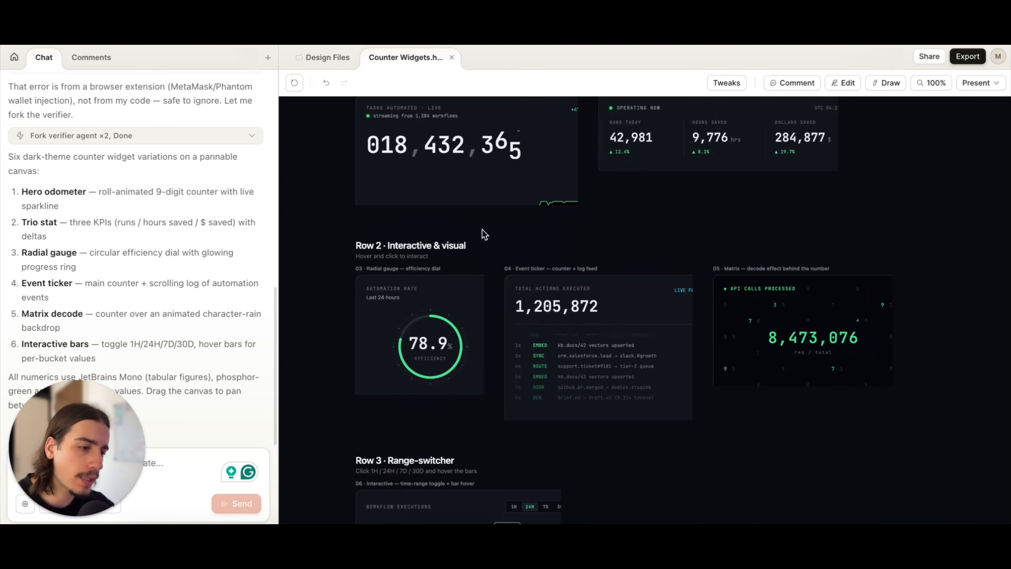
pyautogui.click(967, 56)
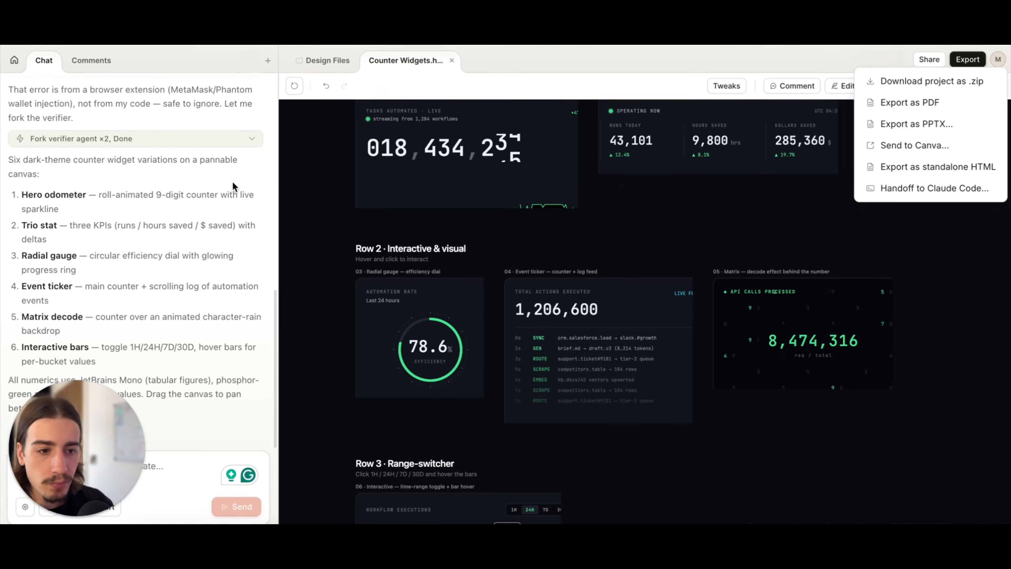
pyautogui.click(335, 203)
# Review the chat's summary of the variations and inspect all three rows of counter widgets on the canvas.
pyautogui.scroll(4, 176, 181)
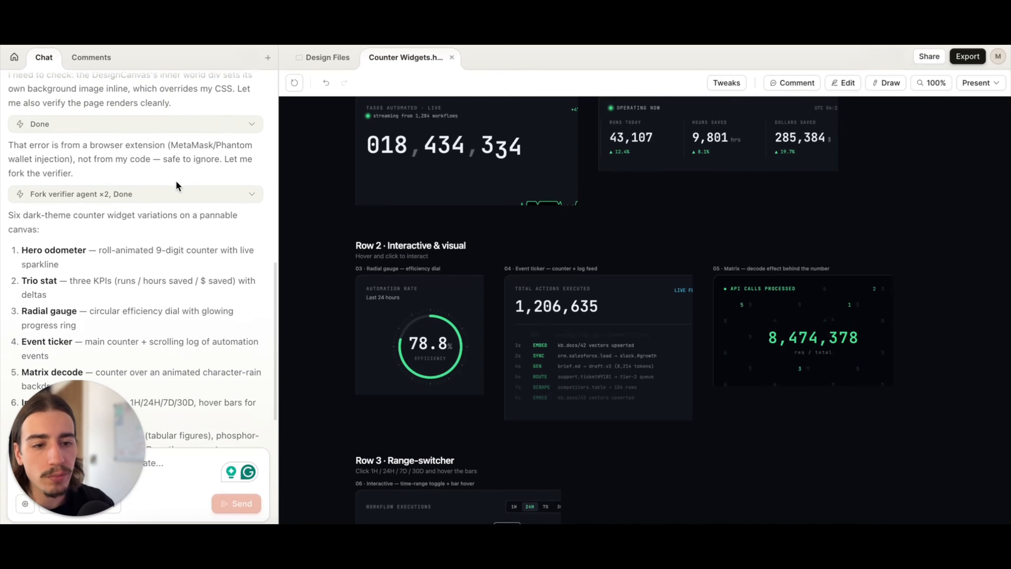
pyautogui.scroll(-4, 177, 181)
pyautogui.scroll(1, 175, 180)
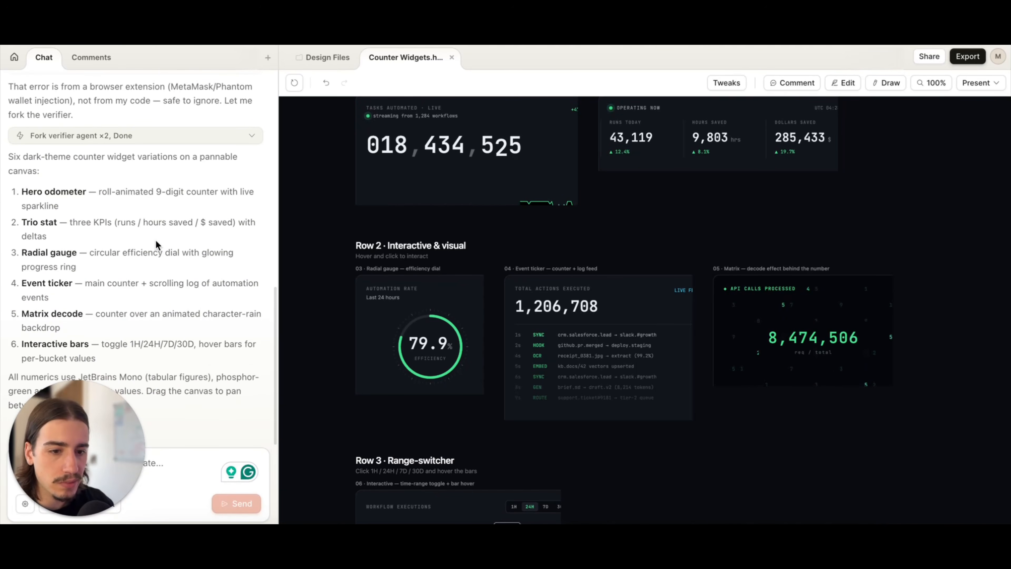
pyautogui.scroll(4, 476, 310)
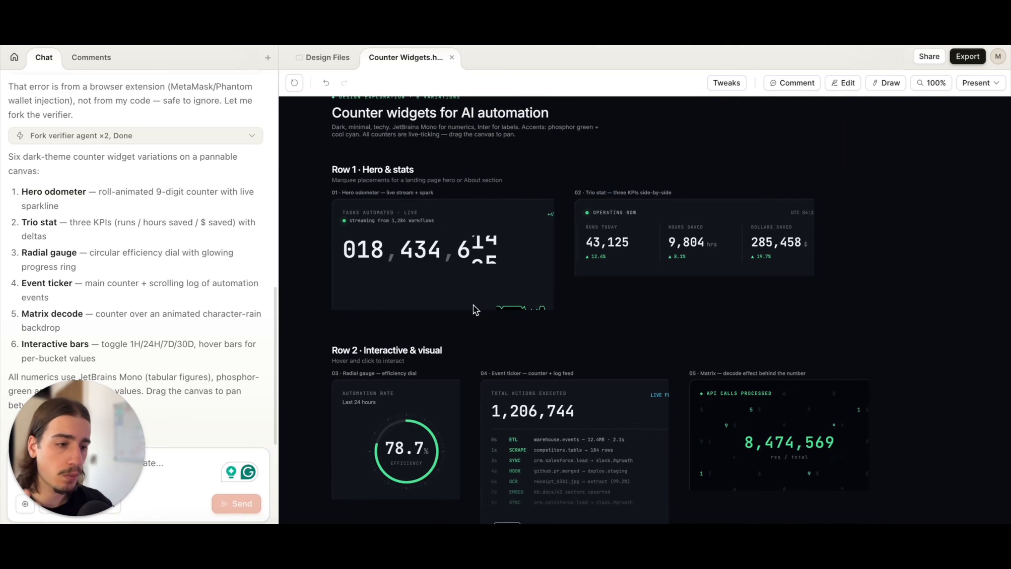
pyautogui.scroll(3, 479, 296)
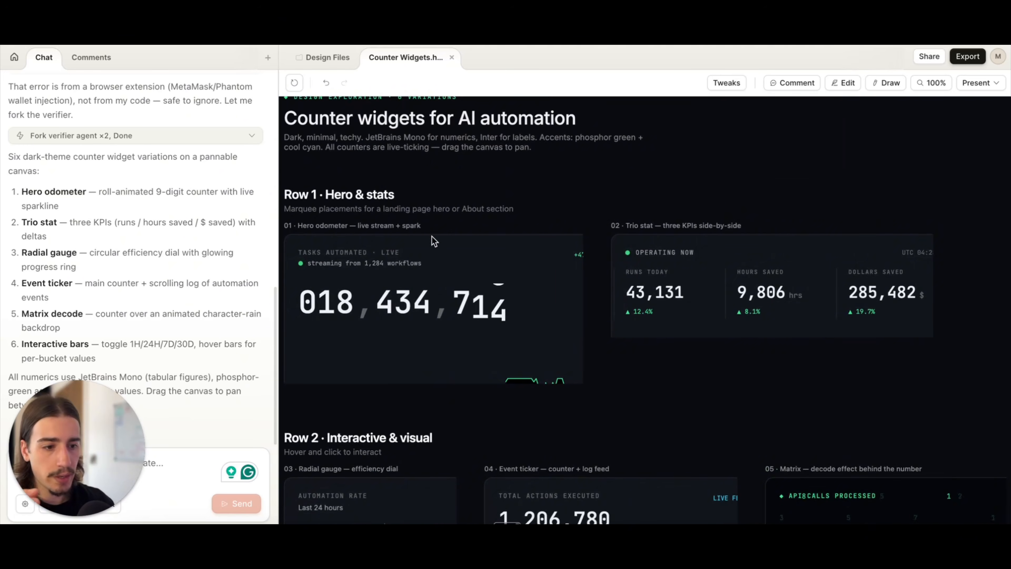
pyautogui.scroll(-1, 646, 223)
pyautogui.hscroll(-1, 646, 224)
pyautogui.scroll(-10, 648, 225)
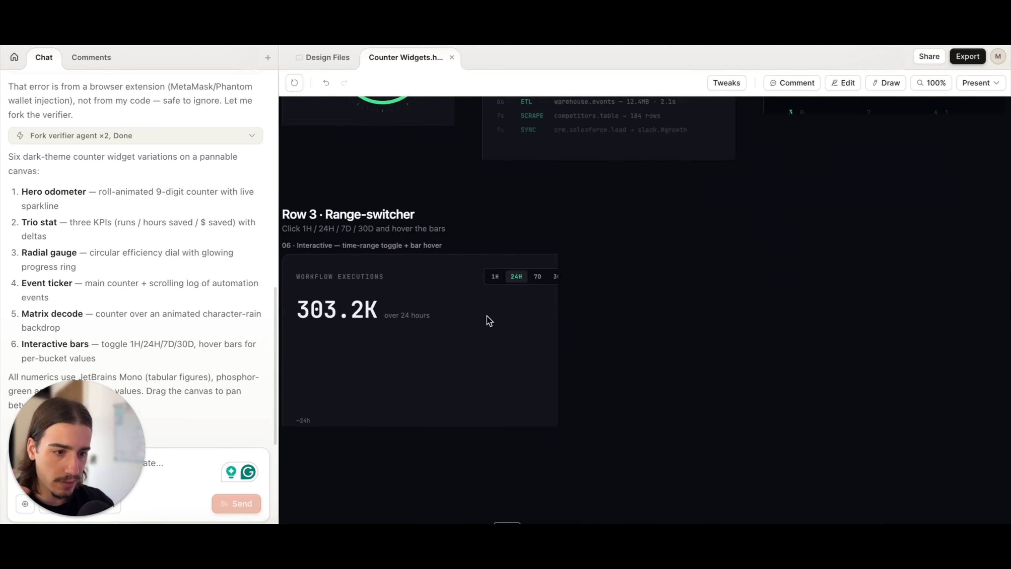
pyautogui.scroll(10, 489, 320)
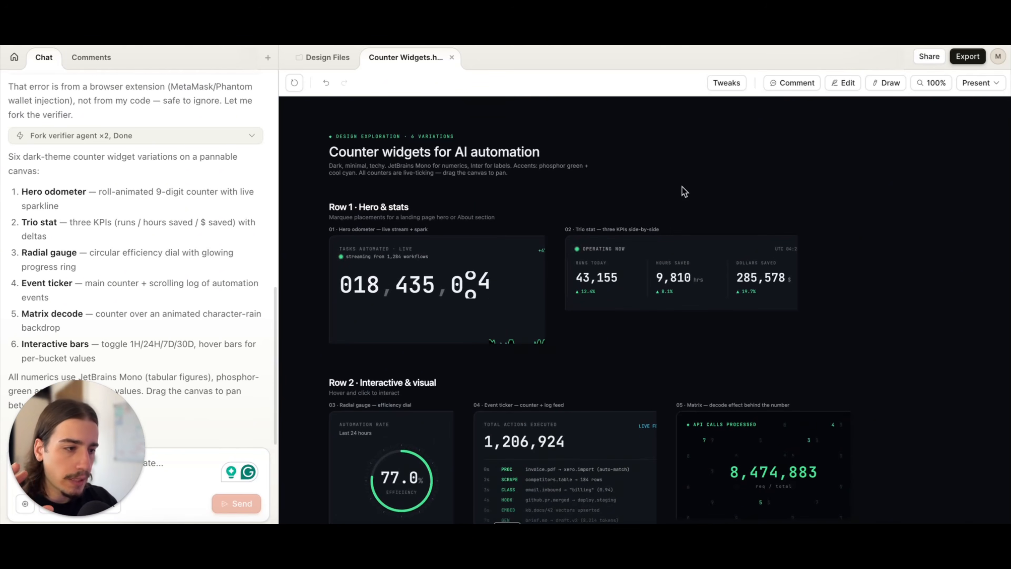
# Look at the Tweaks prompt and Comment mode, and open Edit mode with the page's style properties.
pyautogui.click(740, 81)
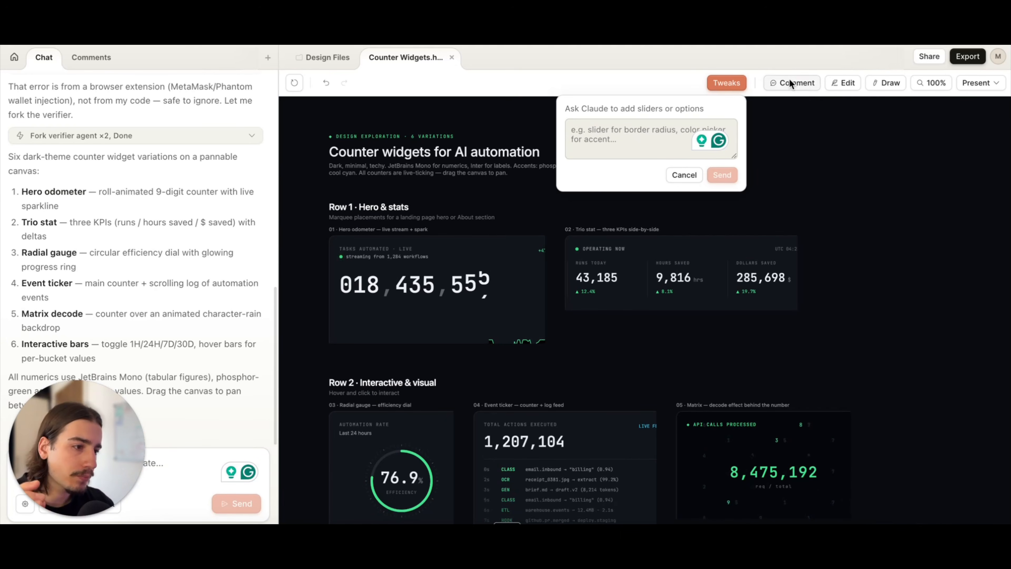
pyautogui.click(693, 175)
pyautogui.click(797, 87)
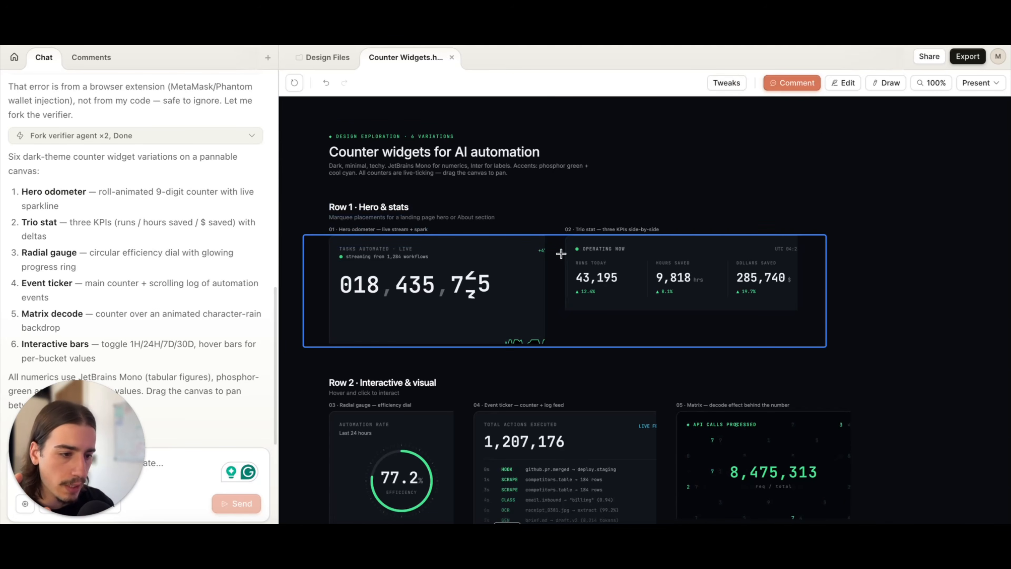
pyautogui.click(843, 84)
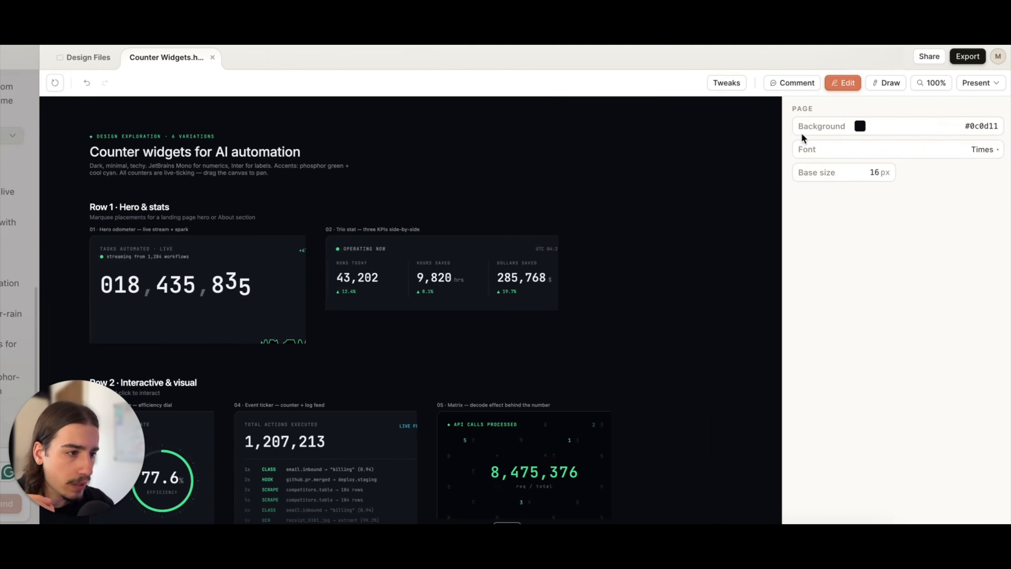
# Circle the leading "018" of the hero odometer with Draw and send the note "change thi to 20".
pyautogui.click(885, 83)
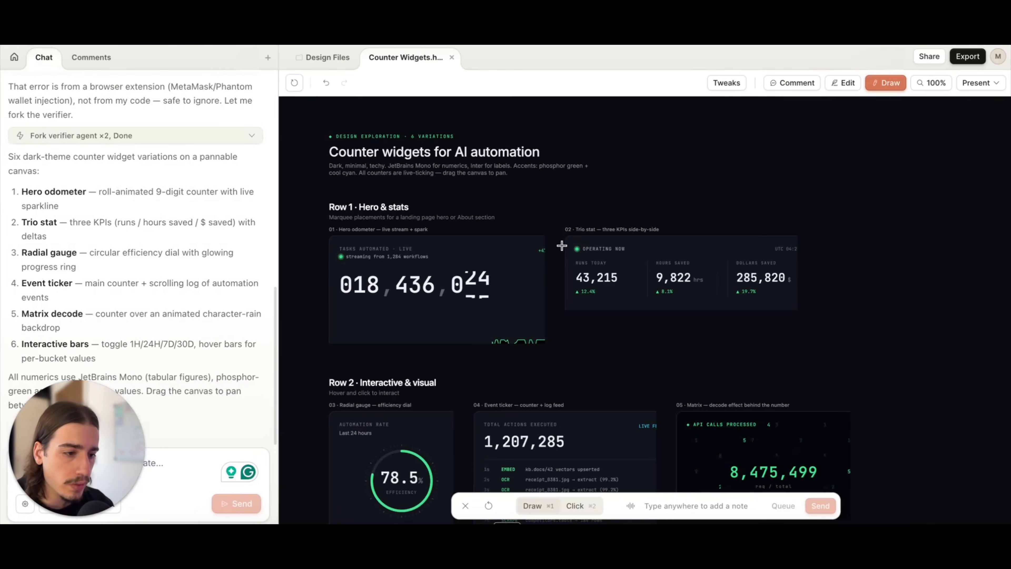
pyautogui.moveTo(337, 268); pyautogui.dragTo(393, 309)
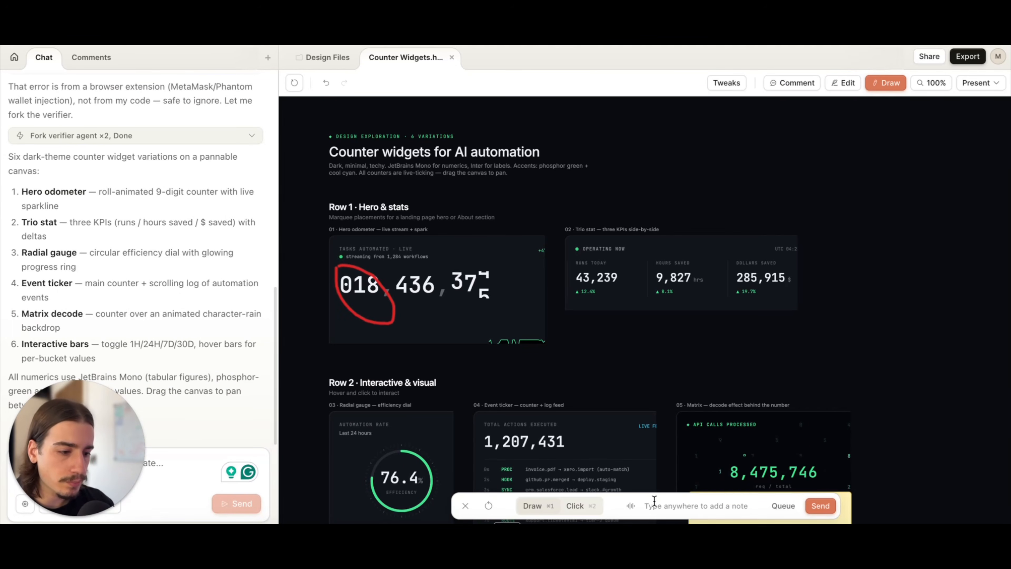
pyautogui.click(820, 505)
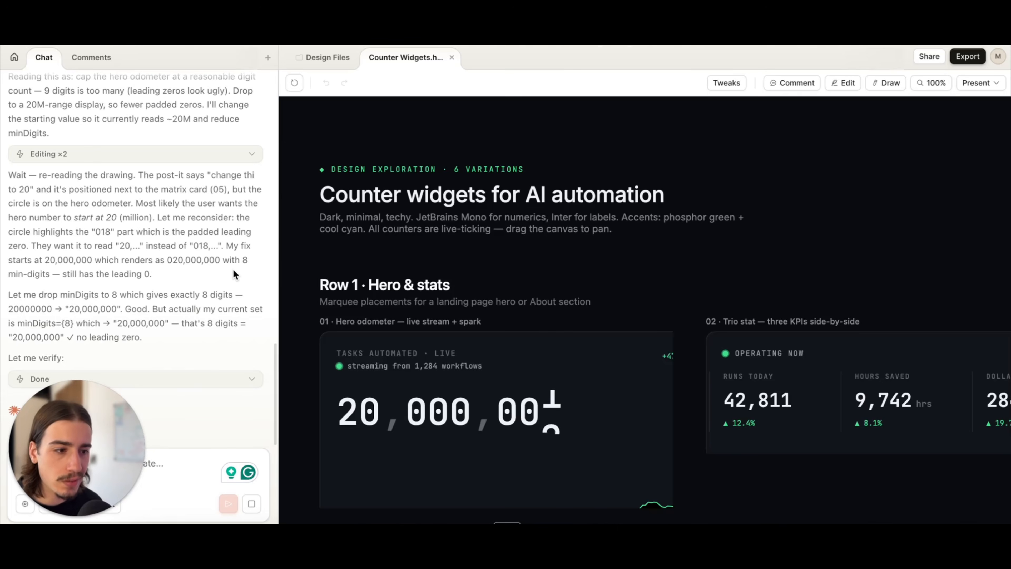
# Examine the updated hero odometer and the neighbouring counter widgets on the canvas.
pyautogui.scroll(-3, 320, 284)
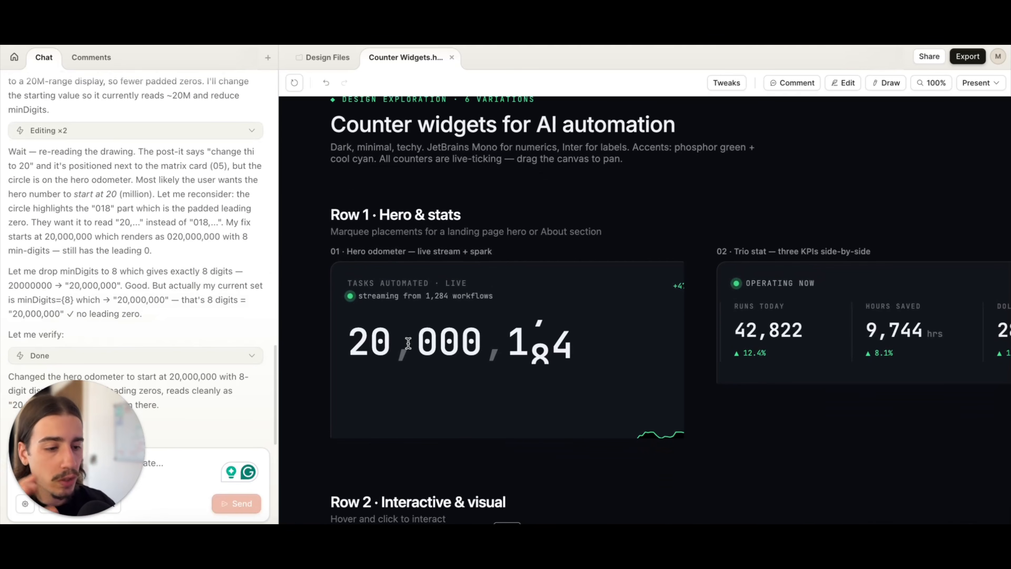
pyautogui.hscroll(1, 593, 336)
pyautogui.hscroll(1, 593, 336)
pyautogui.scroll(-3, 593, 336)
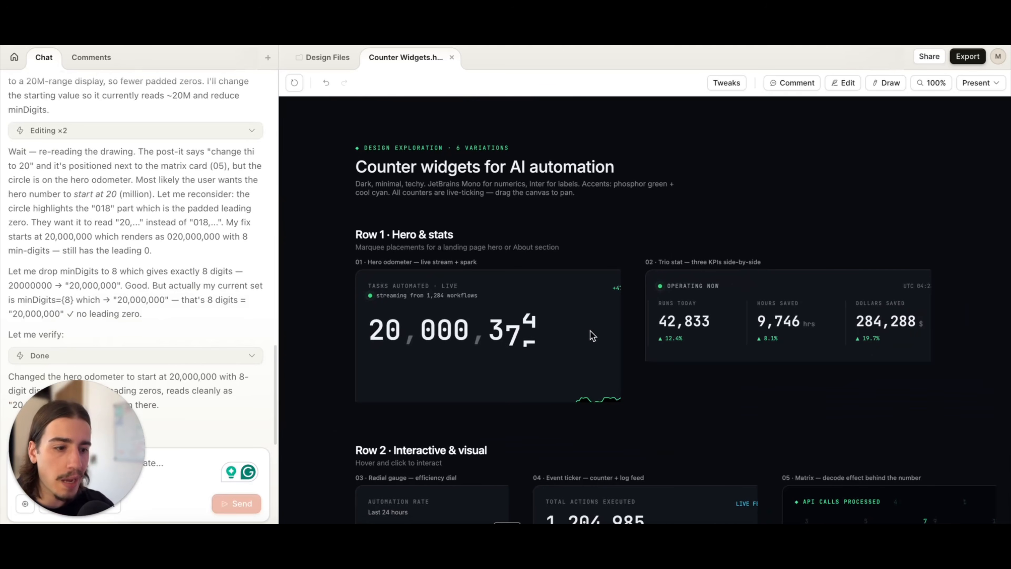
pyautogui.hscroll(2, 622, 295)
pyautogui.scroll(-1, 622, 295)
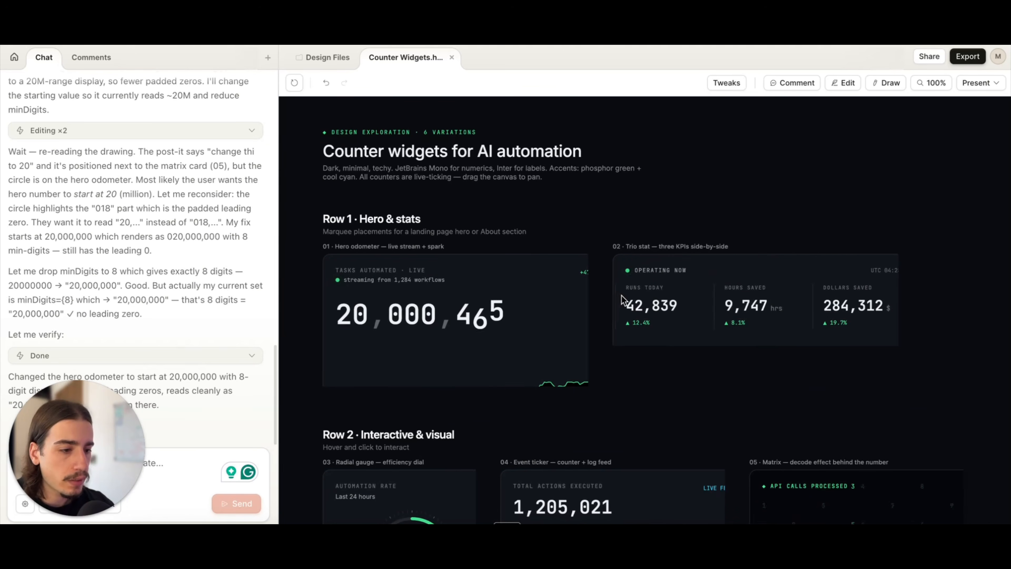
pyautogui.scroll(1, 621, 295)
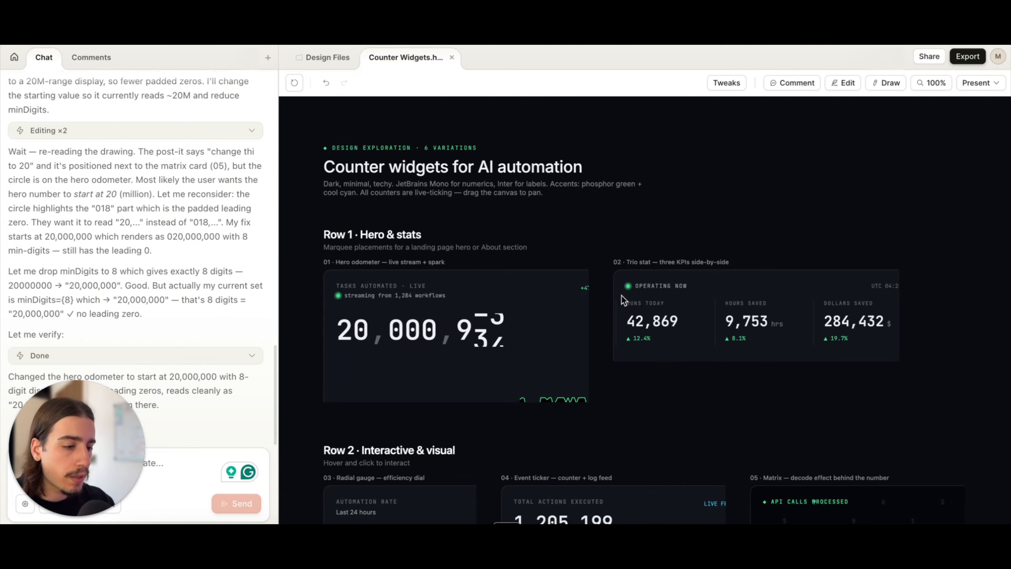
pyautogui.scroll(-1, 645, 249)
pyautogui.hscroll(1, 645, 249)
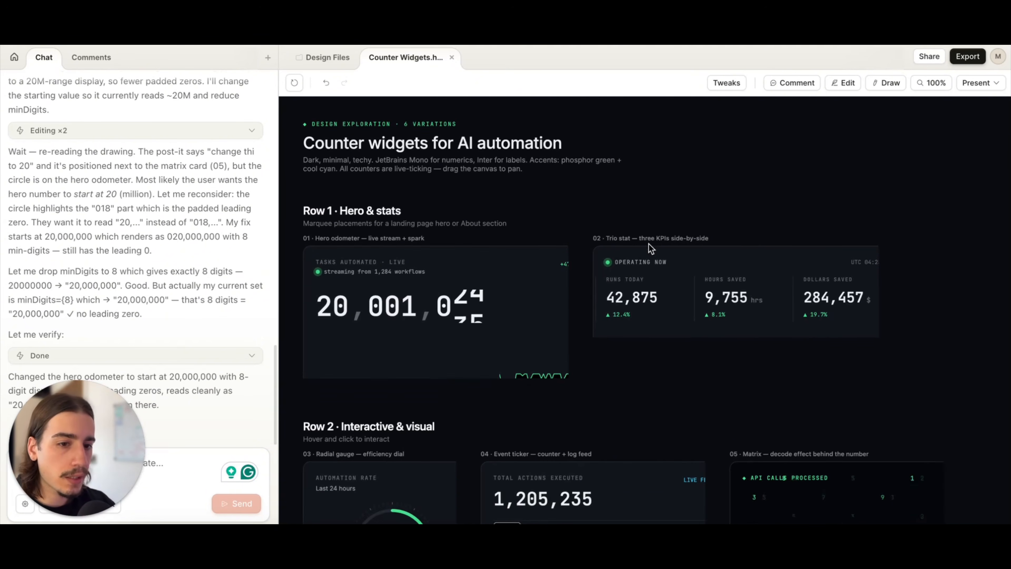
pyautogui.scroll(1, 649, 243)
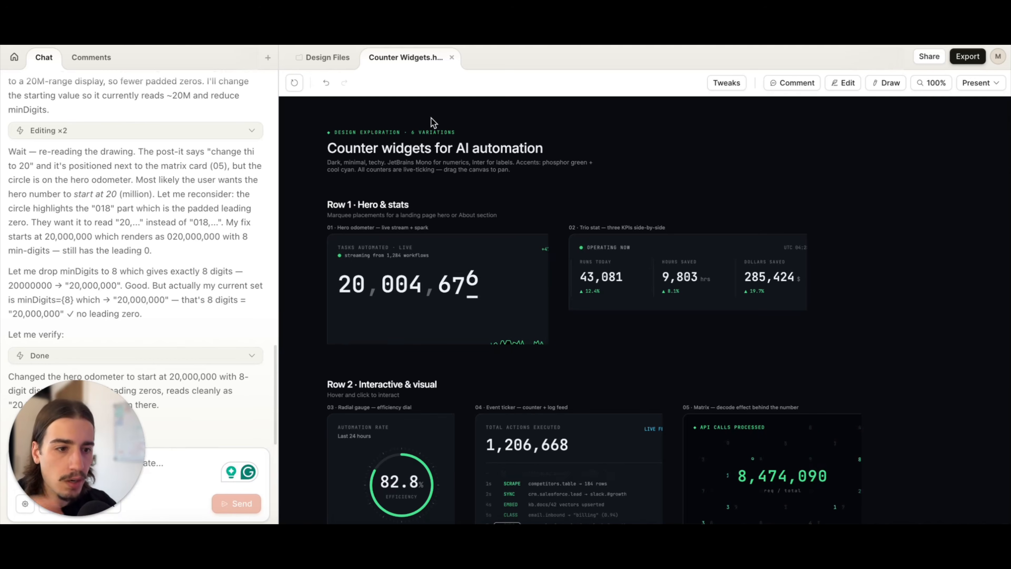
# View the project's design files and check the contents of the uploads folder.
pyautogui.click(331, 61)
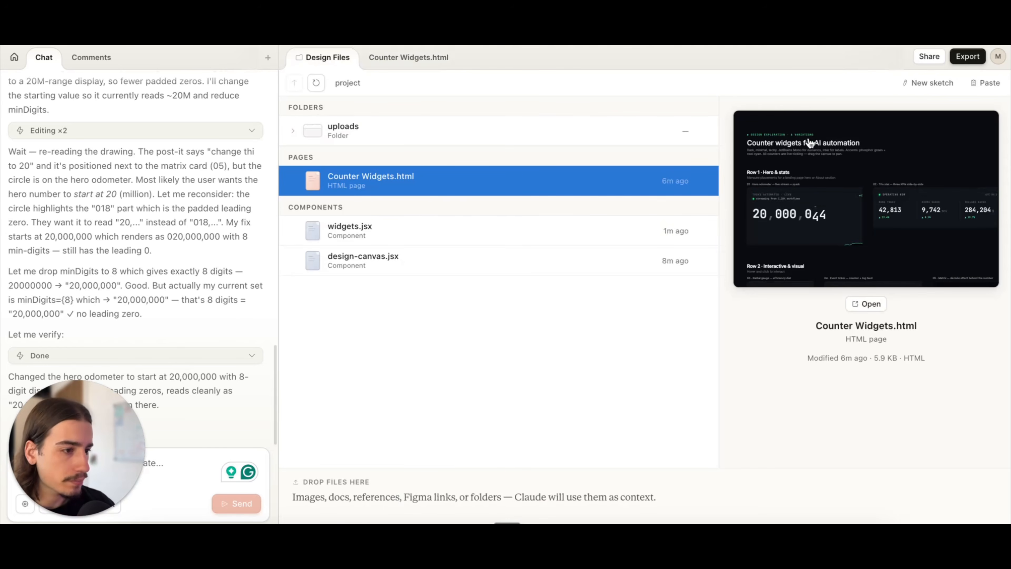
pyautogui.click(445, 133)
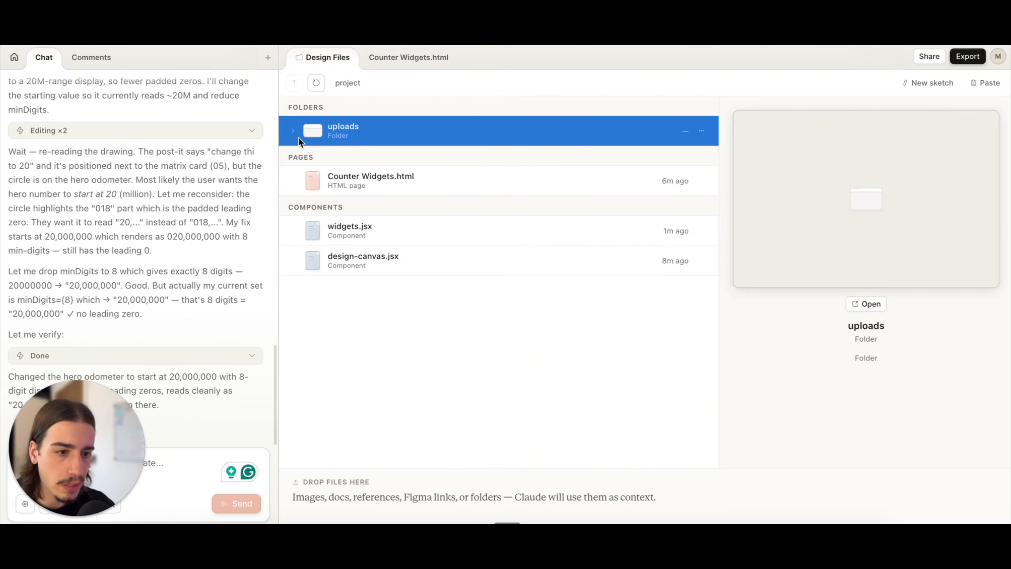
pyautogui.click(293, 131)
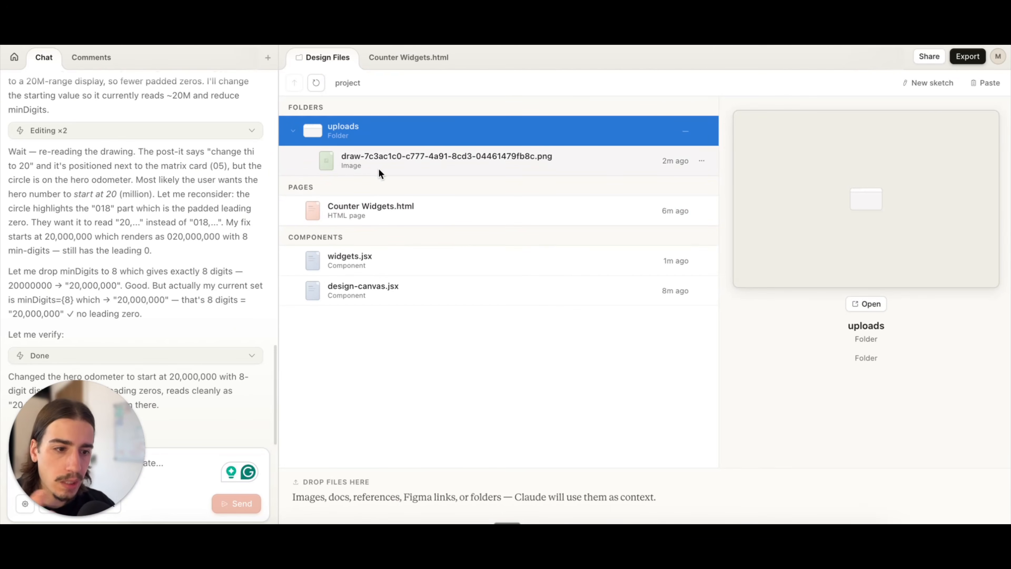
pyautogui.click(291, 132)
# Review the source code of the widgets.jsx component, close it and return to the counter widgets canvas.
pyautogui.click(438, 228)
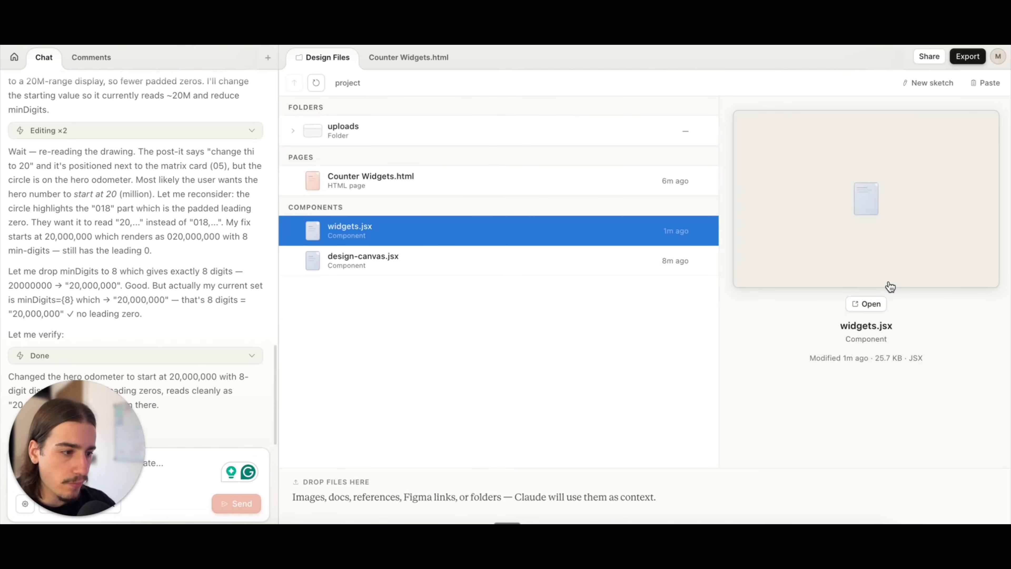
pyautogui.click(876, 306)
pyautogui.scroll(-15, 558, 230)
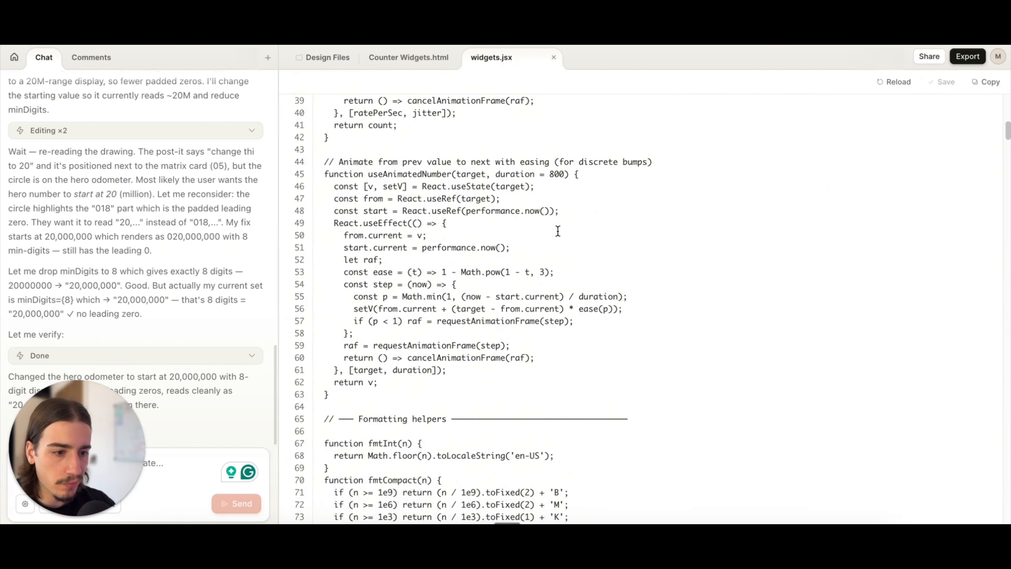
pyautogui.scroll(12, 558, 231)
pyautogui.click(554, 57)
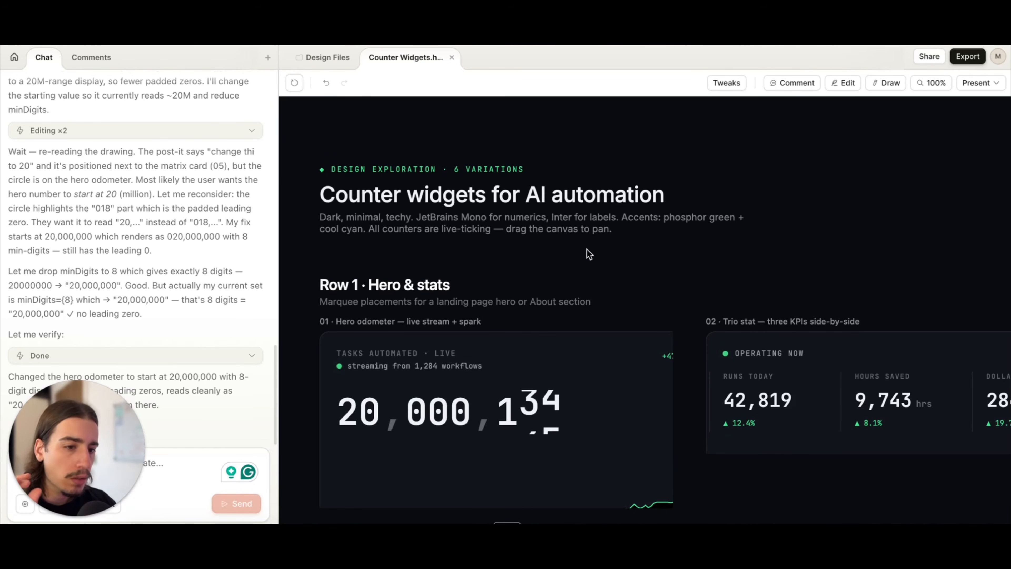
pyautogui.scroll(-1, 586, 249)
pyautogui.hscroll(1, 587, 249)
pyautogui.scroll(-2, 589, 254)
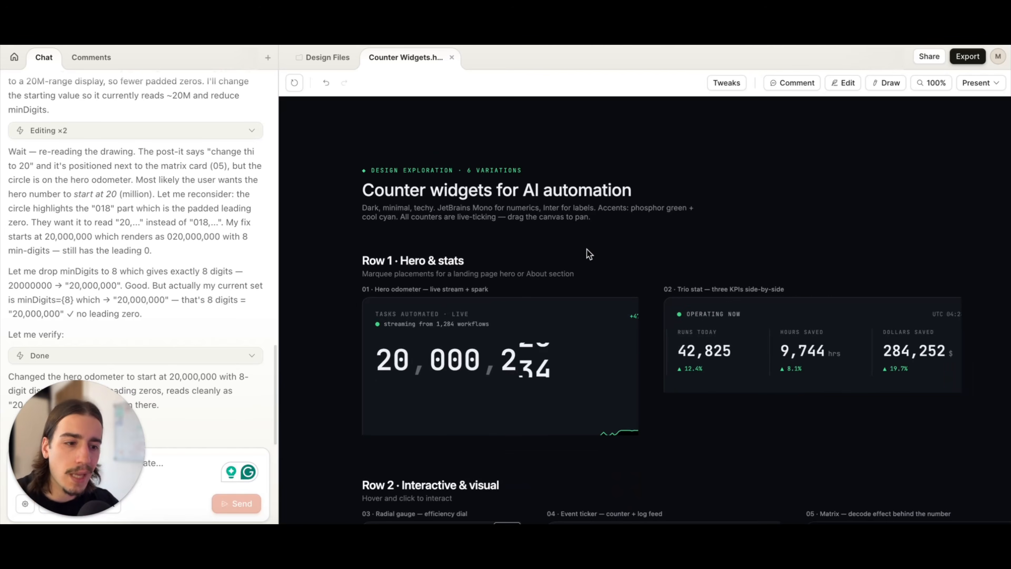